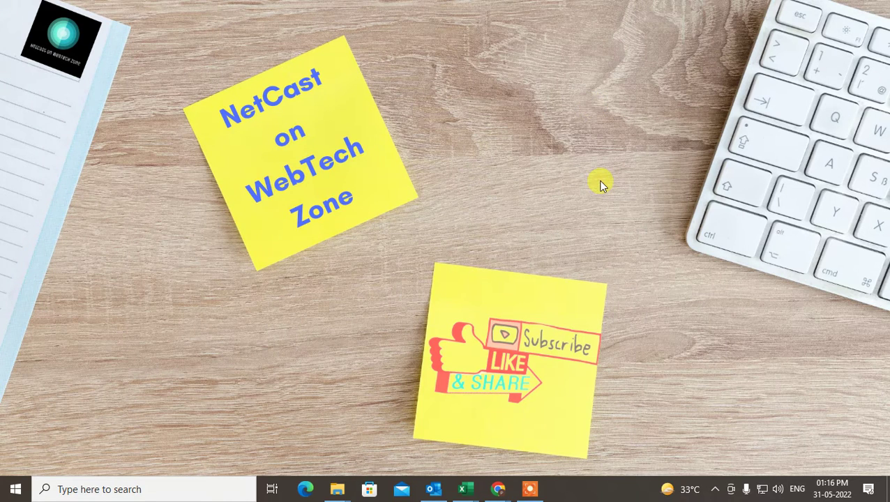
Step: Refresh the desktop and bring the Outlook window forward
right_click(462, 75)
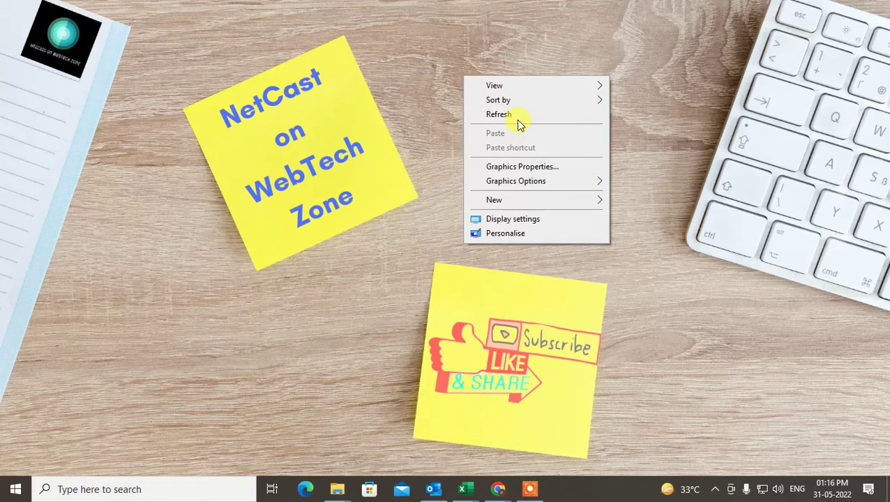
left_click(522, 113)
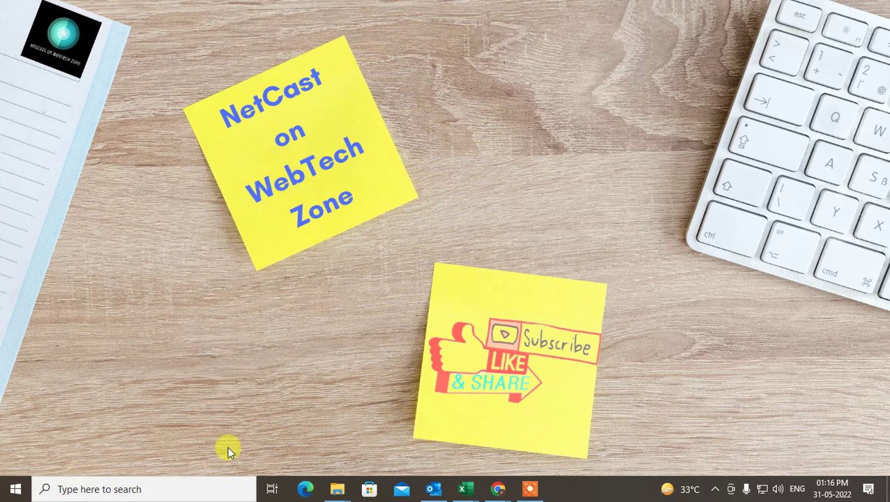
left_click(433, 492)
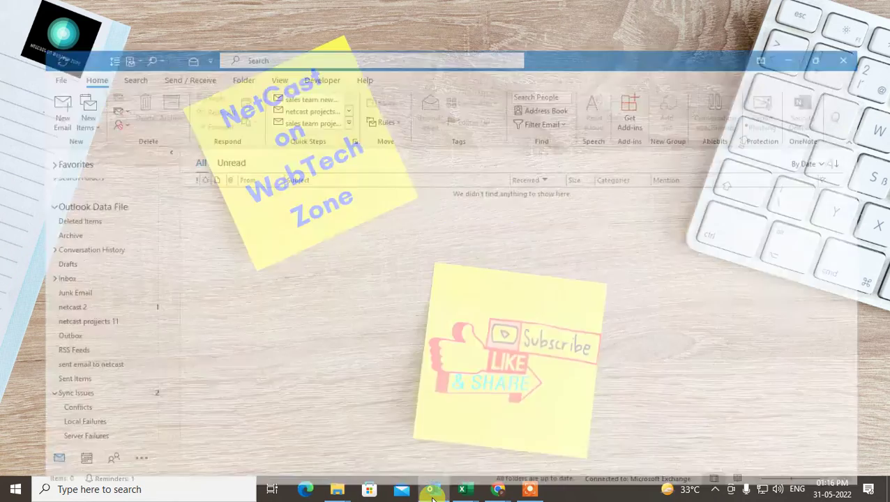
Step: Show the June 2022 calendar and select the 2 June Netcast Team meeting
left_click(53, 449)
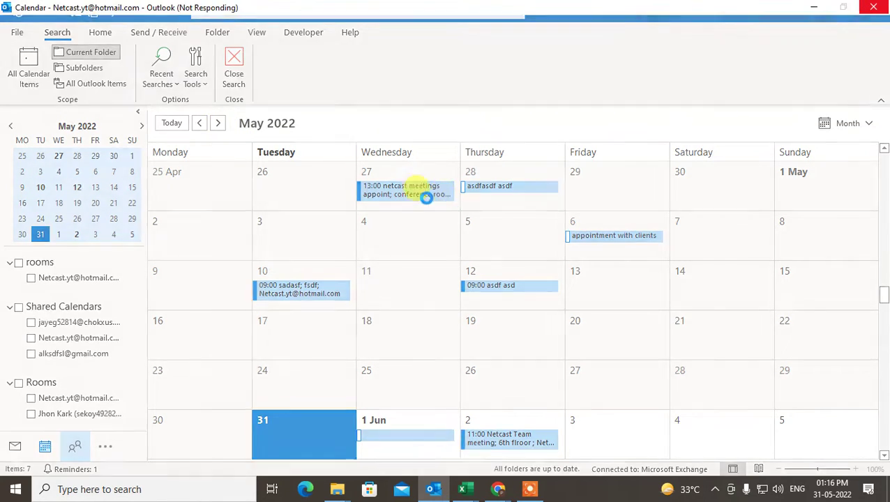
left_click(218, 123)
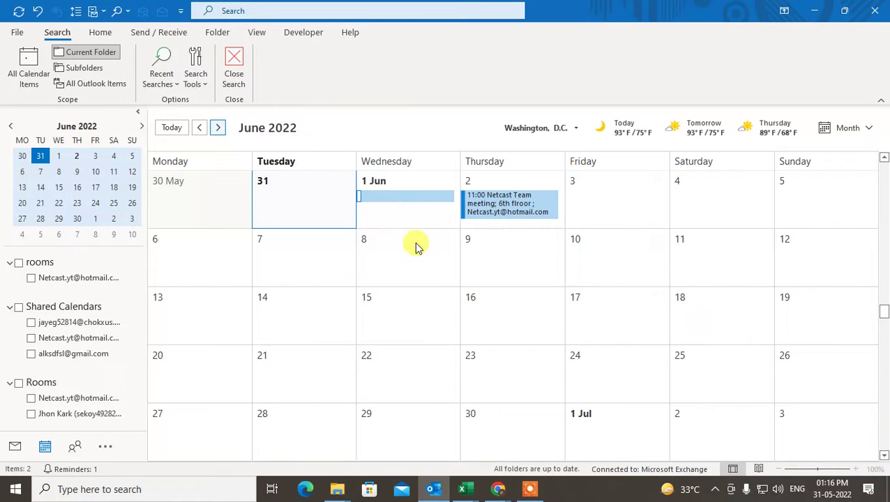
left_click(393, 206)
left_click(497, 209)
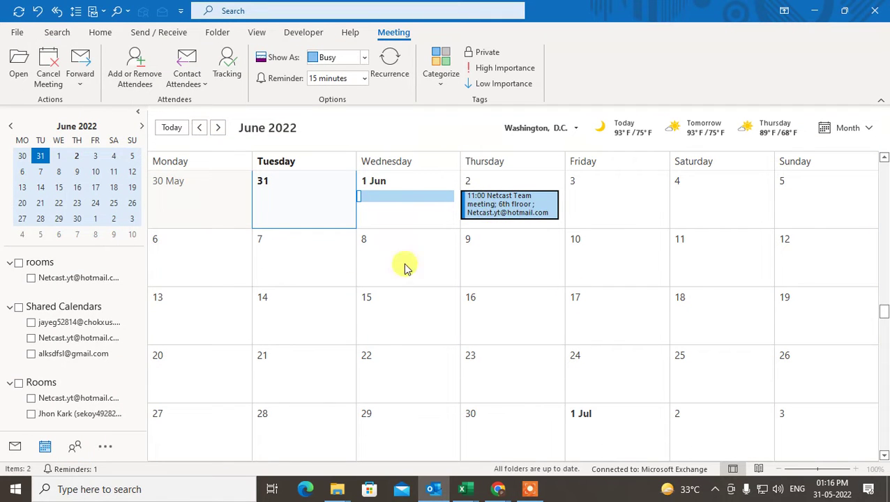
Step: Open the Netcast Team meeting and append a suggested contact starting with 'n' to Required
double_click(494, 209)
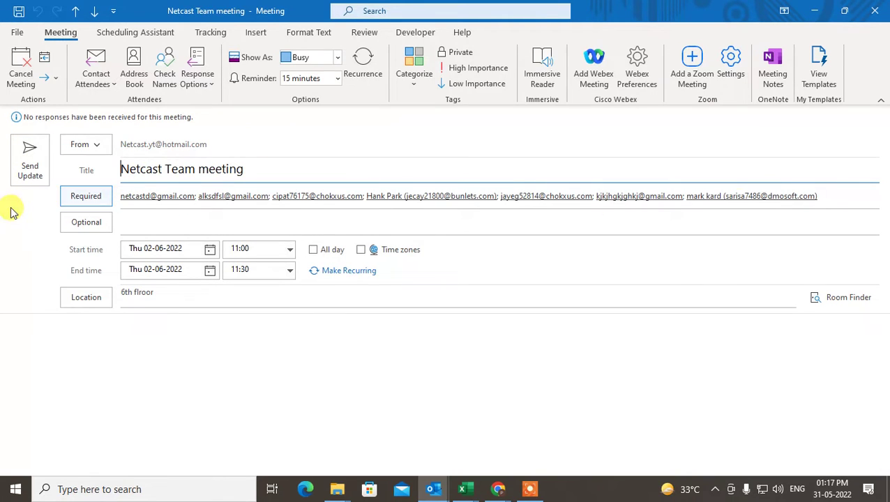
left_click(237, 394)
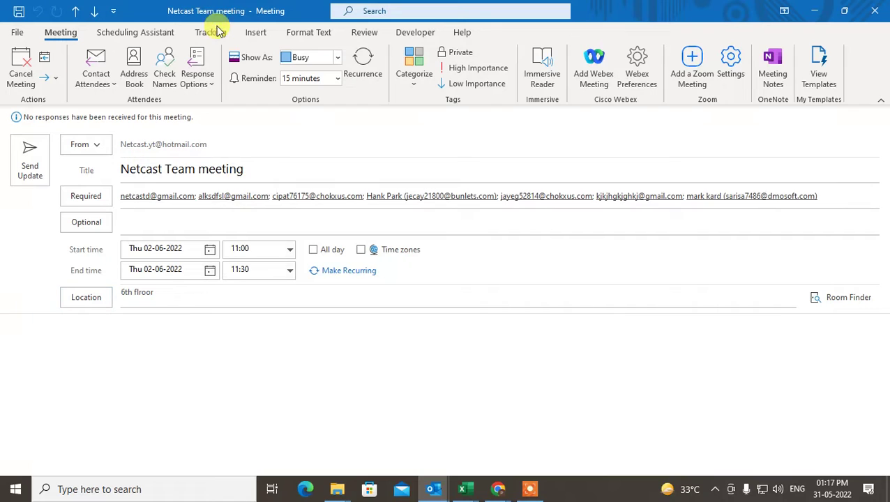
left_click(829, 195)
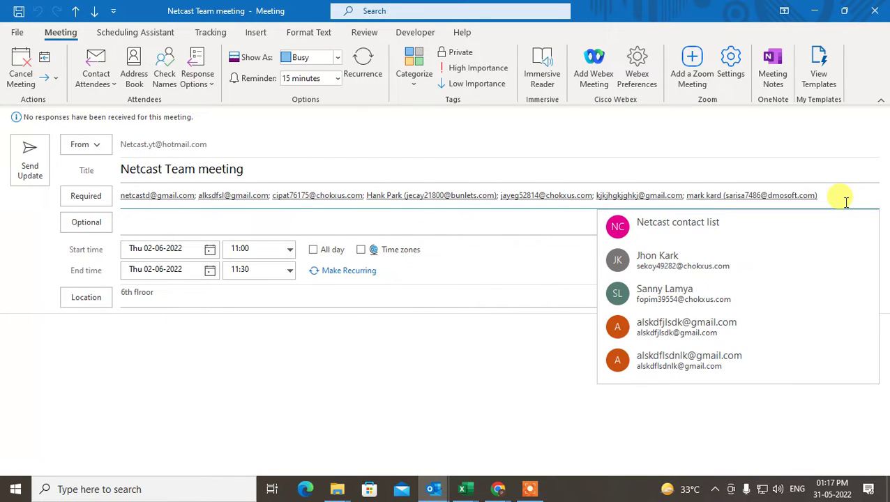
key("Escape")
type("n")
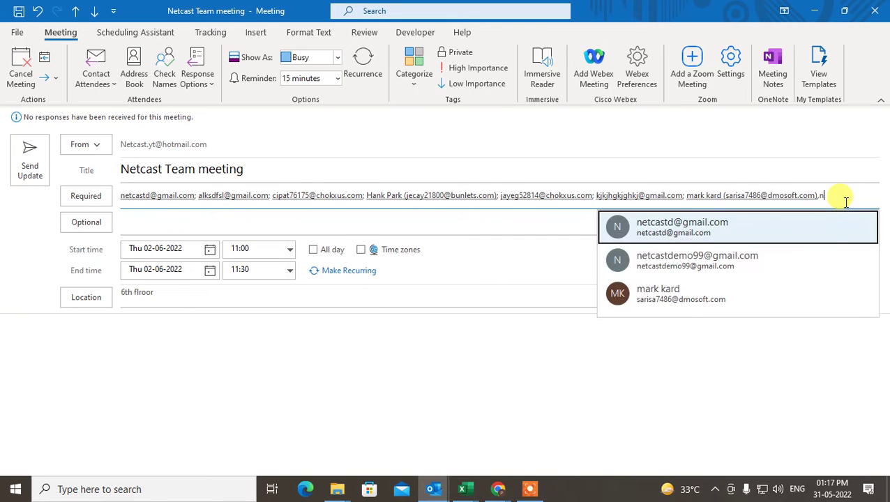
left_click(669, 298)
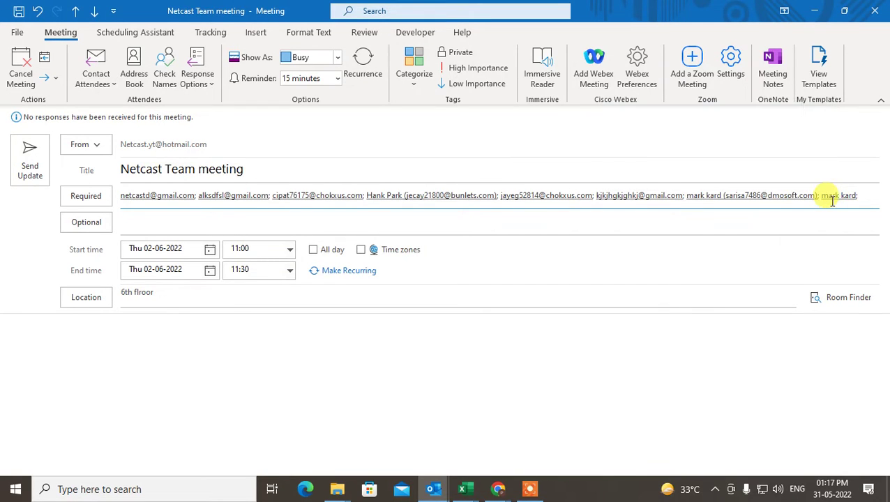
left_click(26, 171)
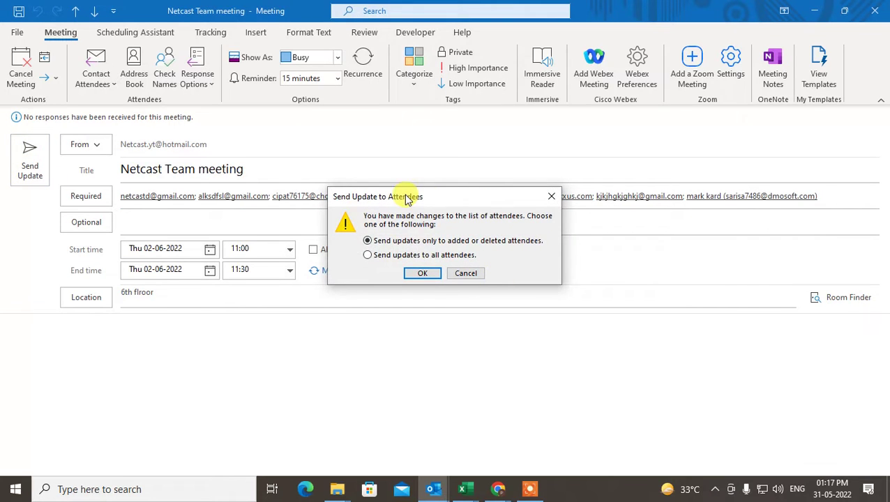
left_click_drag(463, 197, 418, 202)
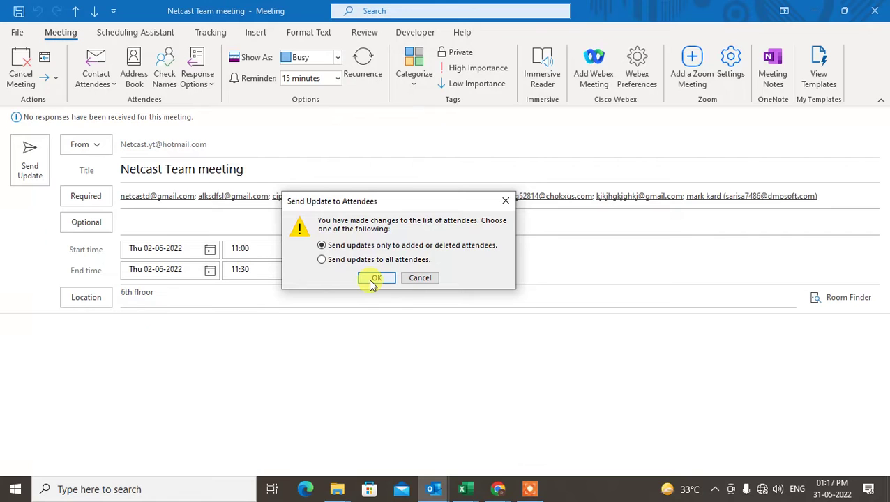
left_click(506, 203)
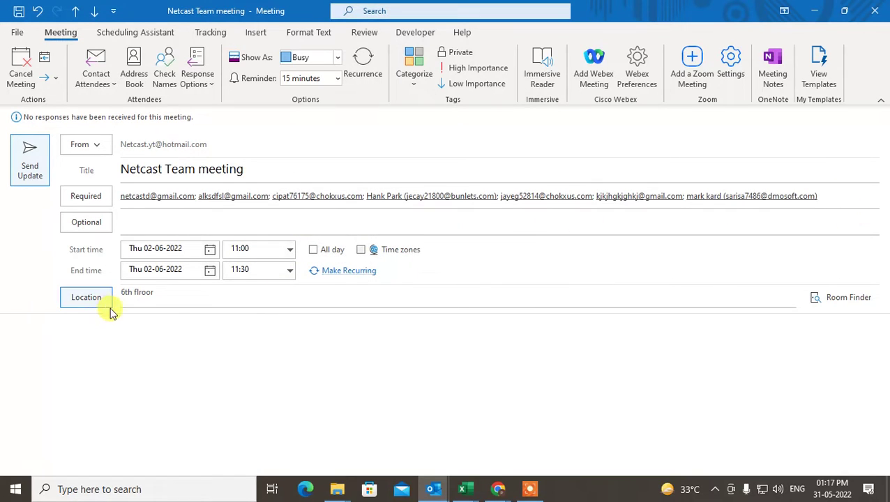
Step: Append ' at 3pm' to the meeting title and write 'Hello, The meeting at 3 pm' in the body
left_click(224, 169)
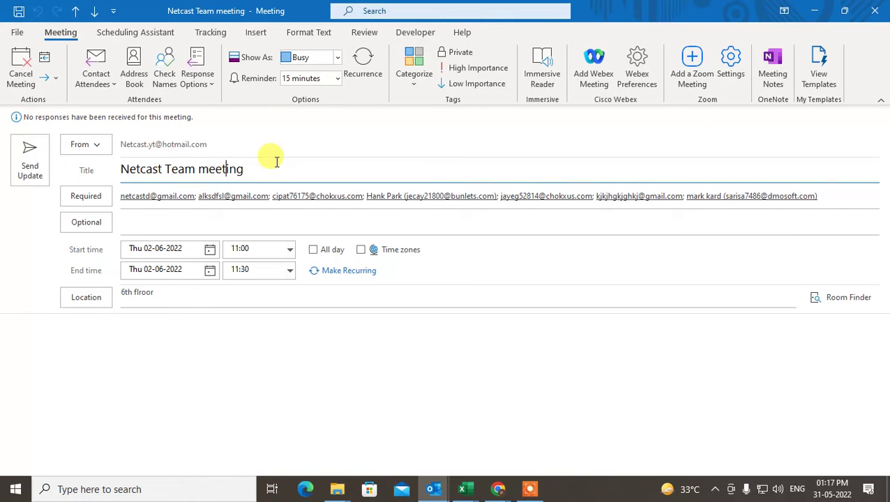
left_click(241, 169)
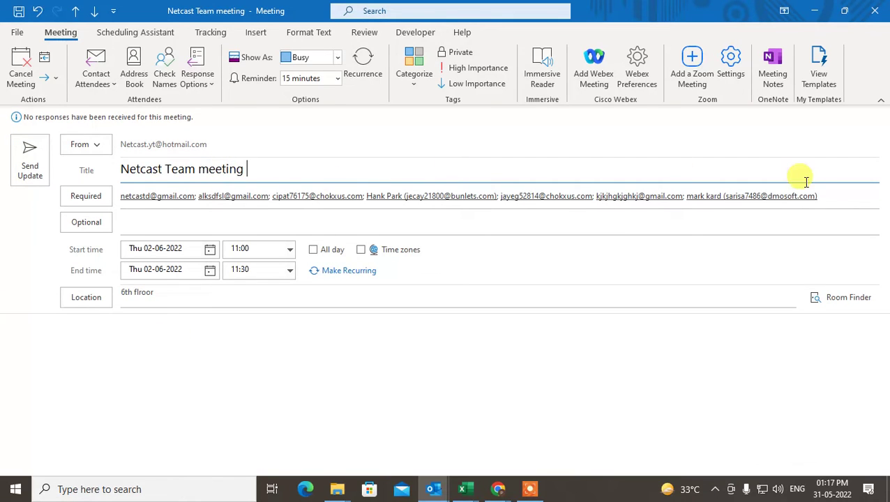
left_click(843, 197)
left_click(454, 363)
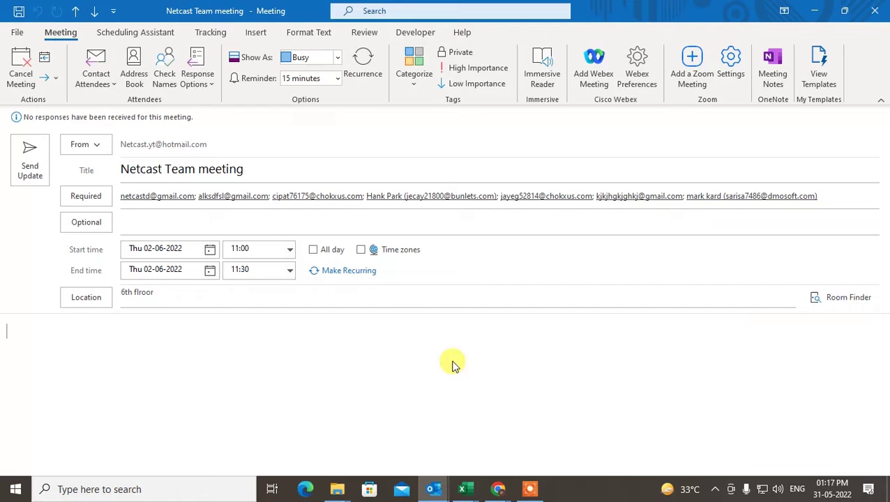
left_click(286, 175)
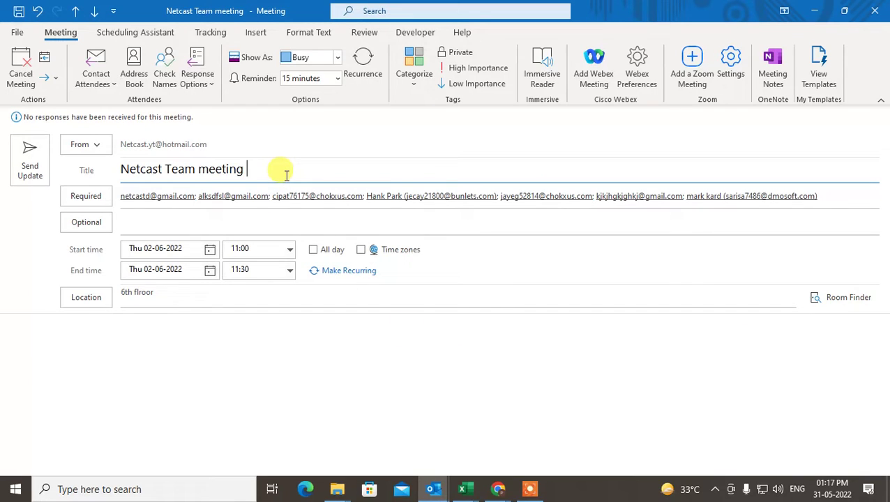
type("at 3pm")
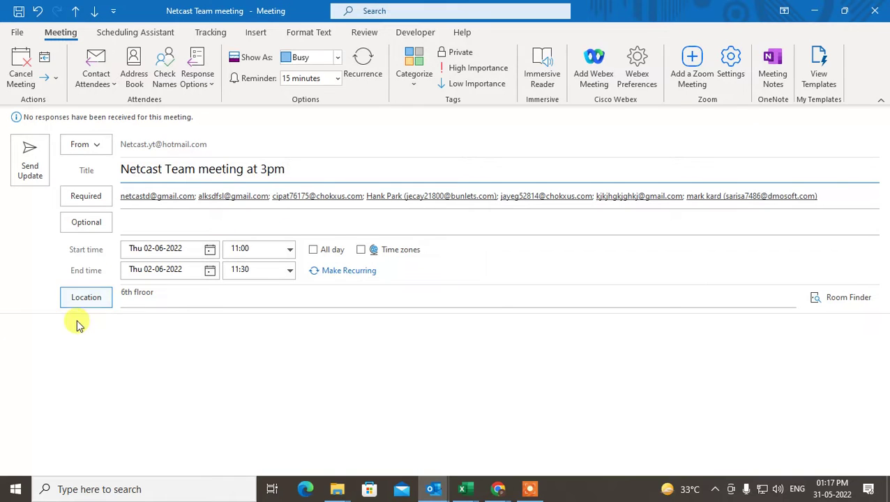
left_click(70, 326)
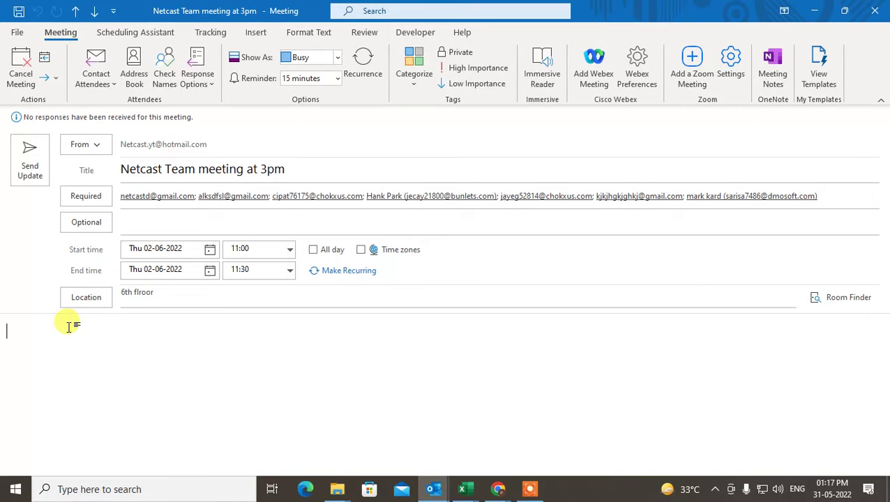
type("e meeting at 3 pm")
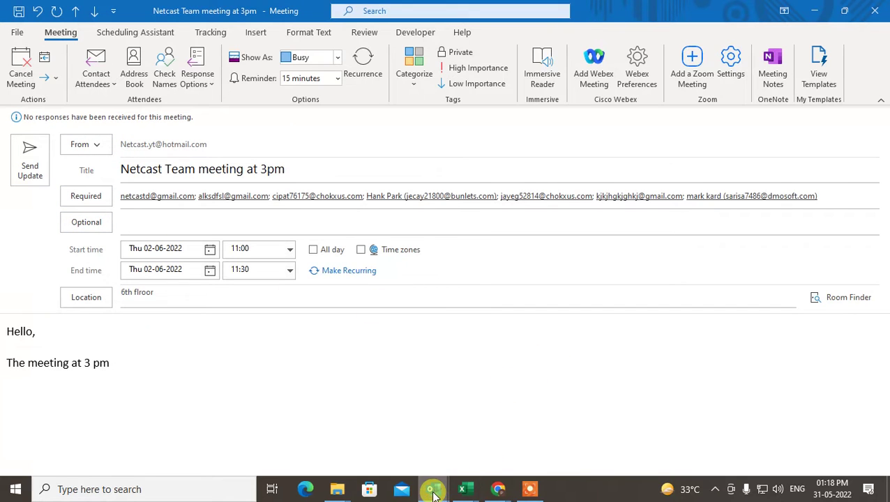
Step: Return to the June 2022 calendar and turn on Work Offline from Send / Receive
mouse_move(433, 495)
left_click(359, 417)
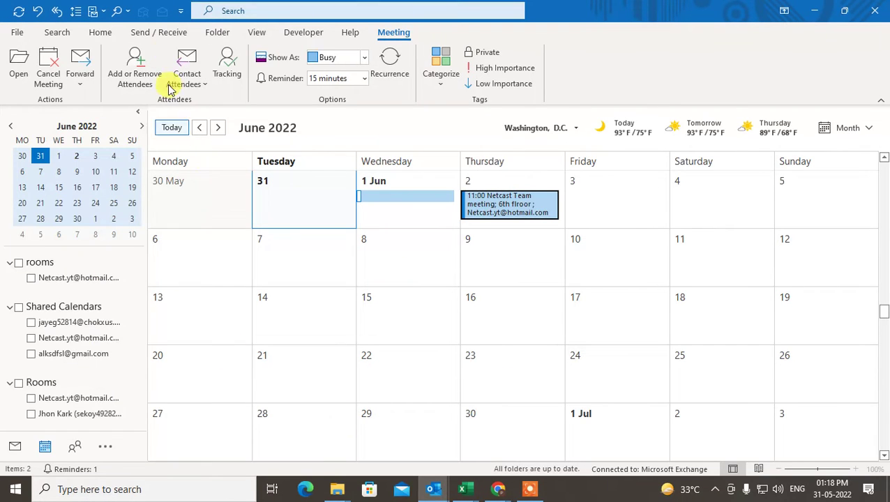
left_click(154, 32)
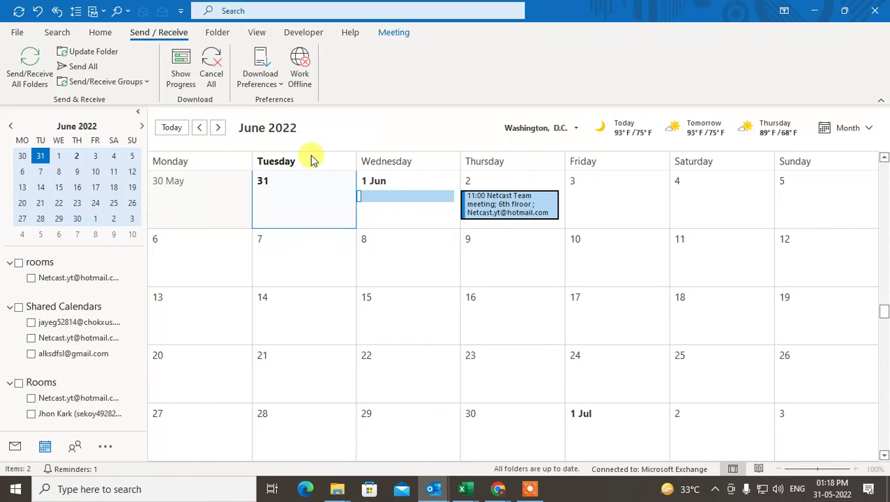
left_click(305, 79)
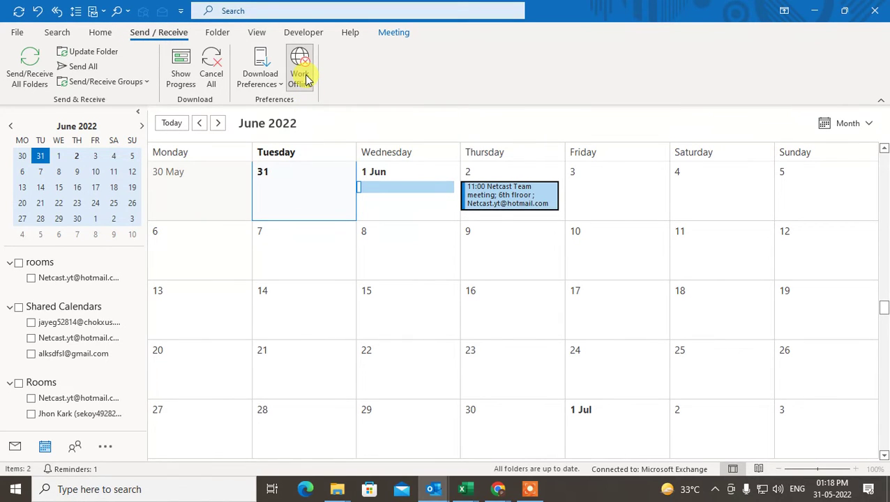
mouse_move(656, 475)
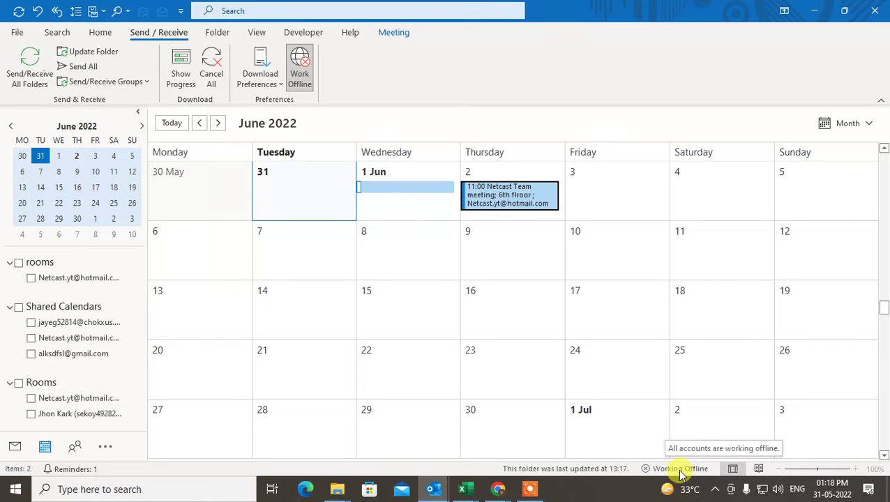
Step: Bring the meeting window forward and save the changes with Send Update while offline
mouse_move(433, 489)
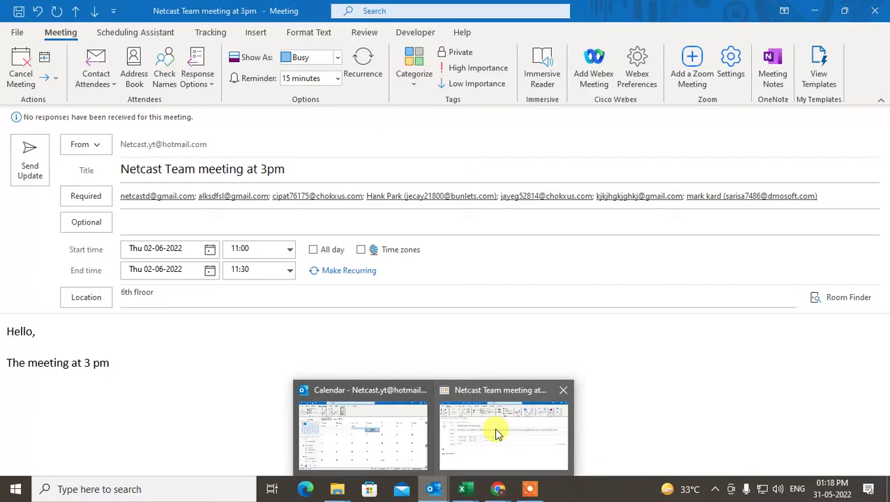
left_click(497, 434)
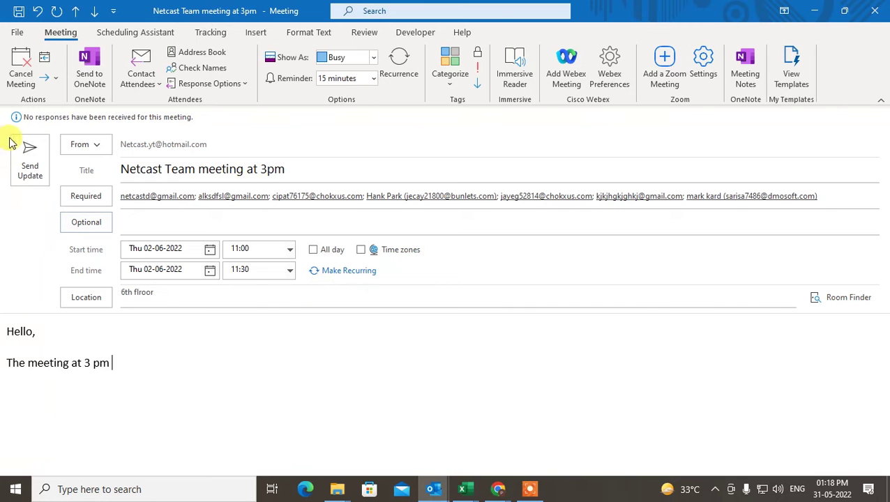
left_click(30, 161)
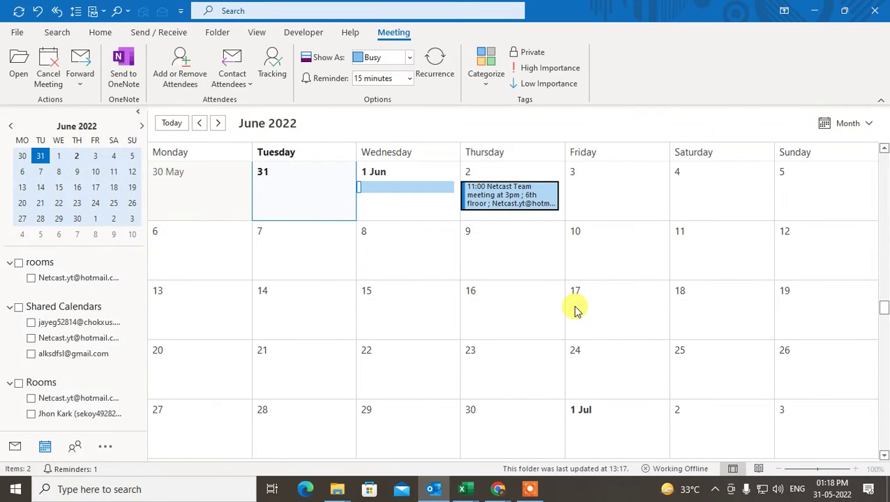
Step: Reopen the 2 June meeting to verify it, close it, and switch to Mail
double_click(502, 199)
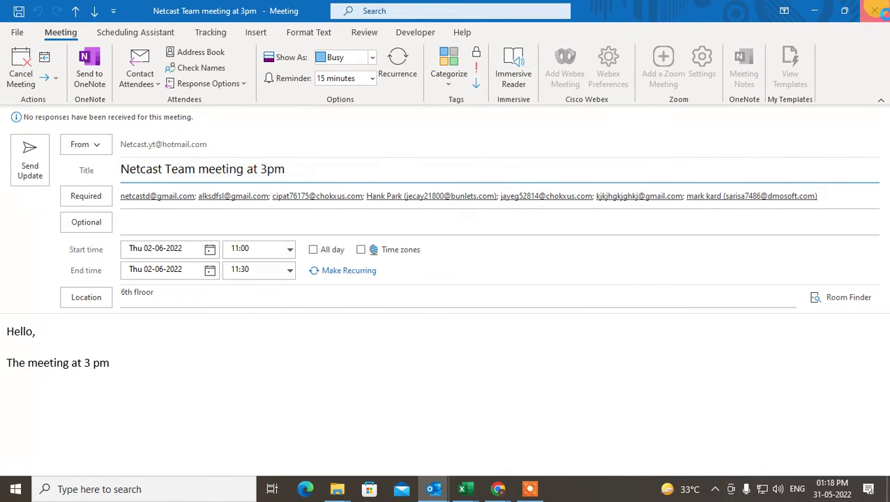
left_click(875, 10)
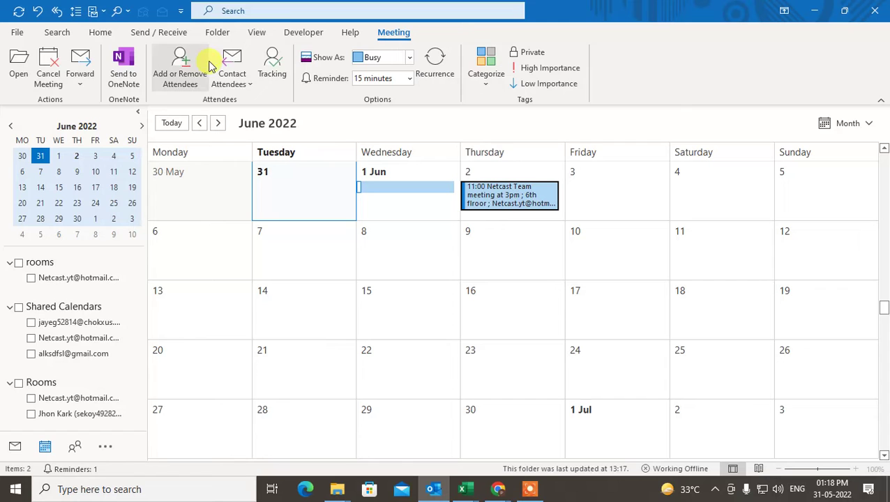
left_click(14, 447)
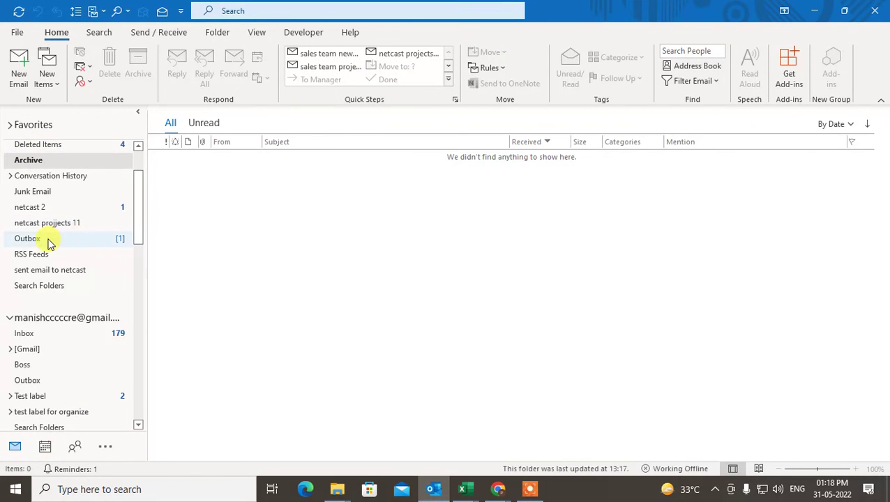
Step: Open the Outbox and delete the queued Netcast Team meeting update
left_click(21, 238)
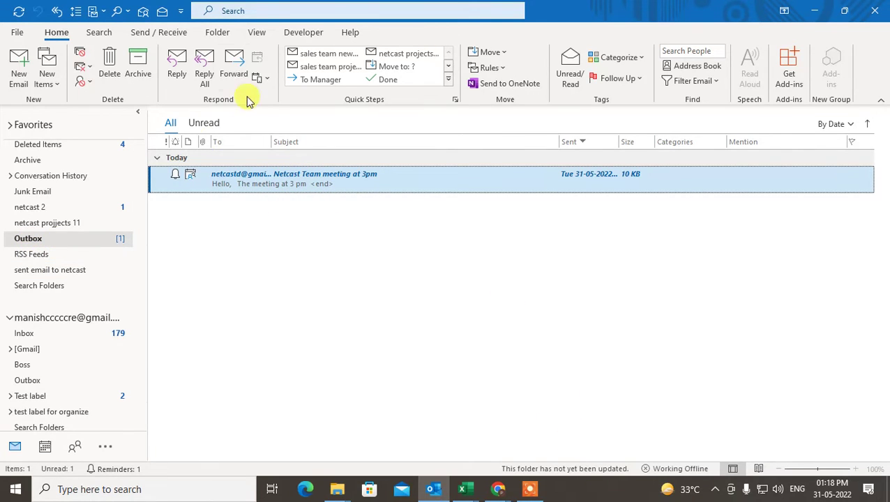
left_click(141, 35)
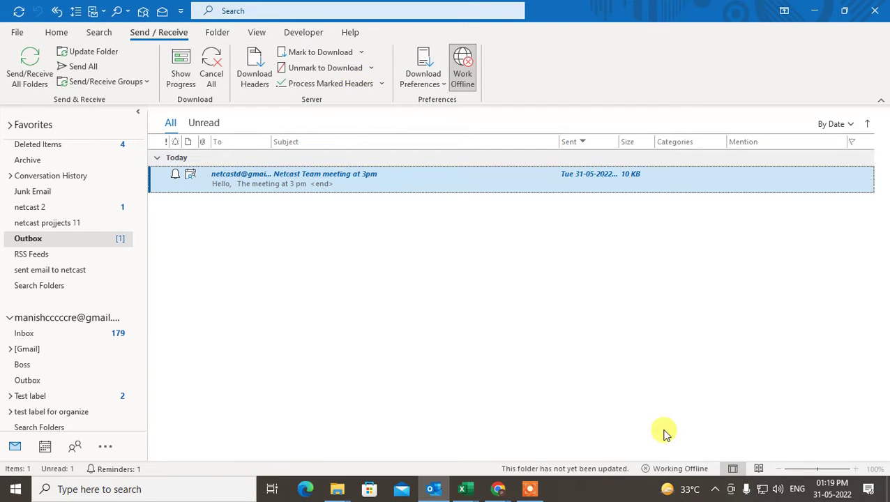
left_click(42, 240)
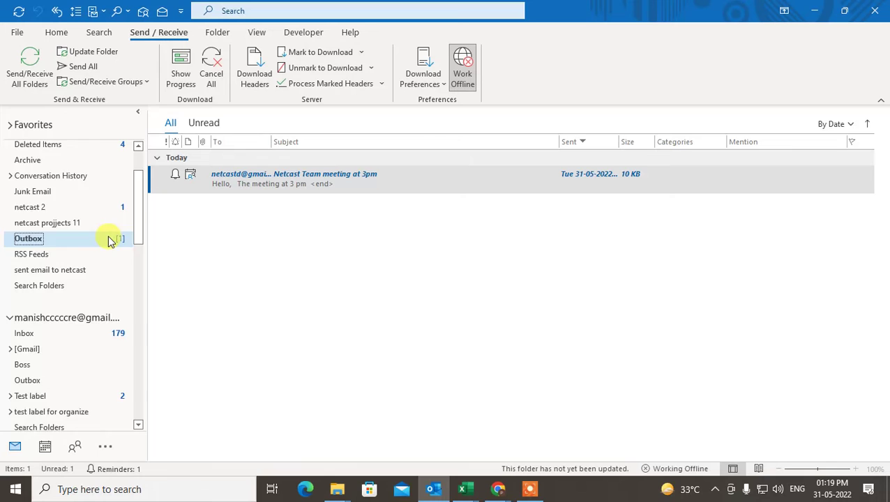
scroll(108, 240, "up", 2)
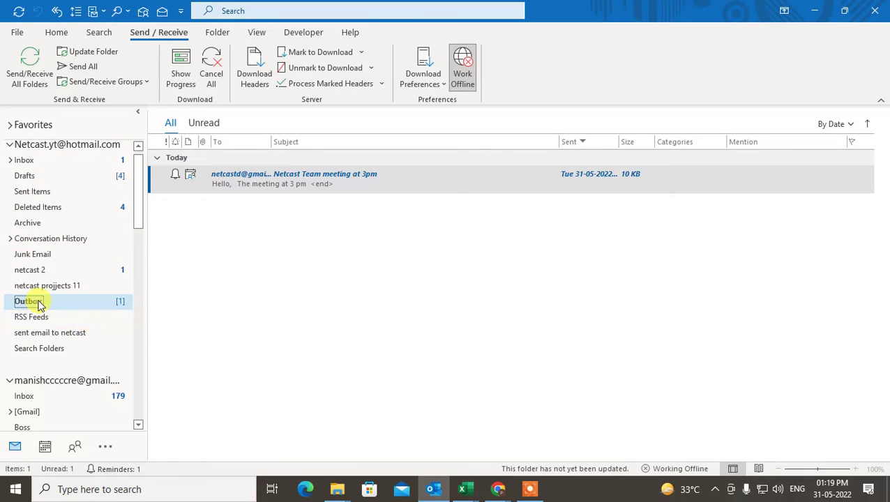
left_click(348, 187)
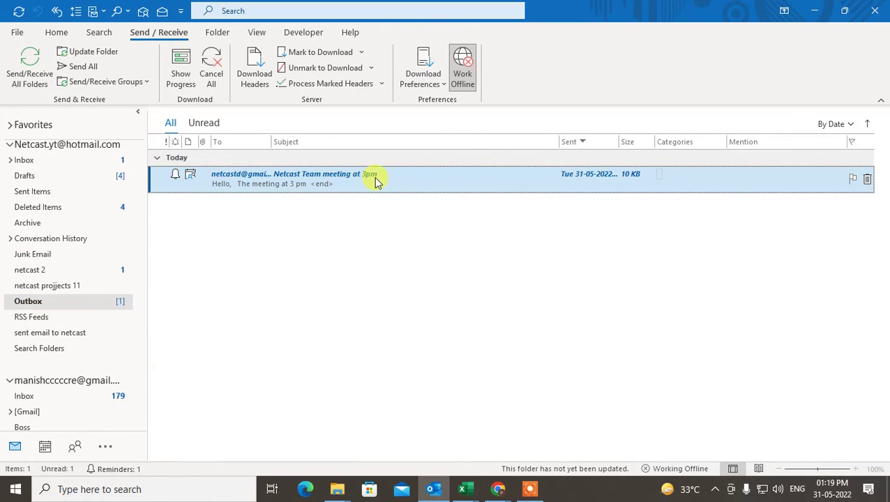
right_click(365, 180)
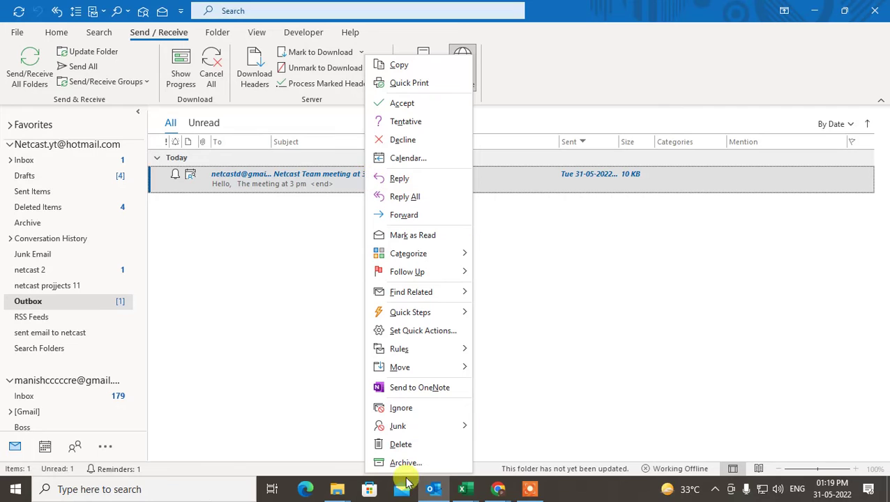
left_click(377, 445)
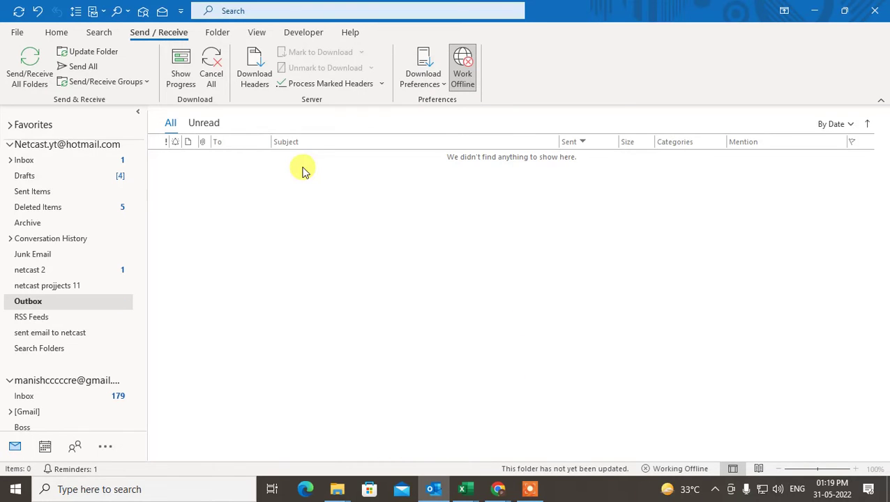
Step: Go to the calendar and toggle Work Offline off to reconnect to Exchange
left_click(44, 447)
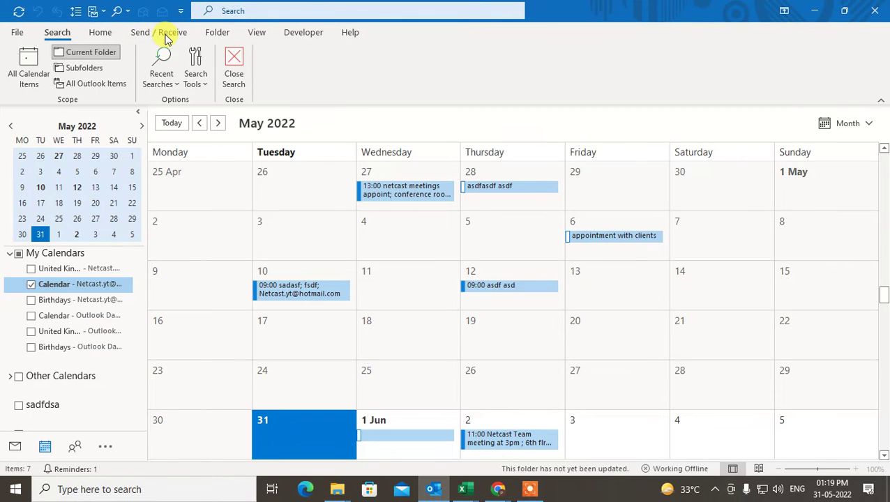
left_click(169, 35)
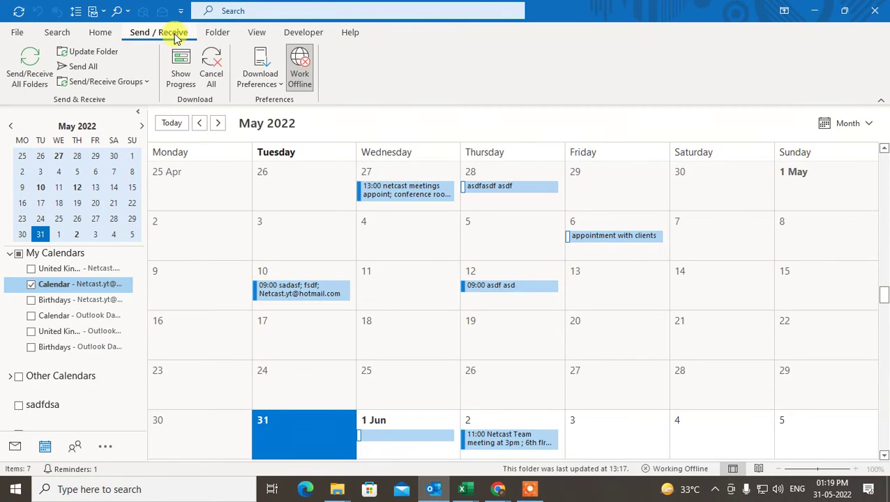
left_click(299, 80)
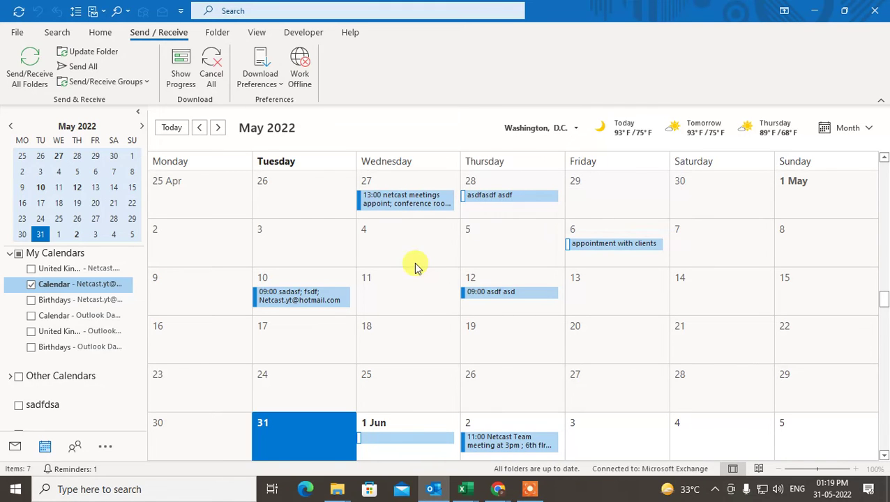
Step: Move to June 2022 and reopen the 2 June meeting to confirm its new title
mouse_move(394, 205)
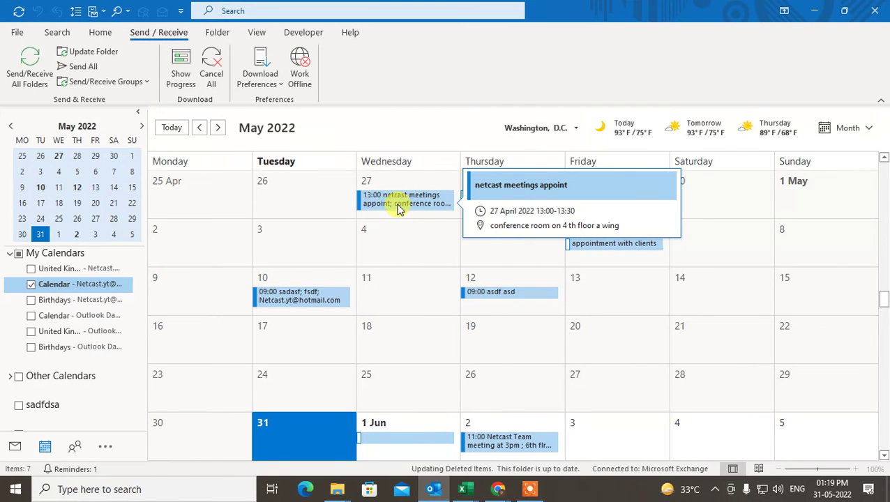
left_click(218, 128)
double_click(499, 204)
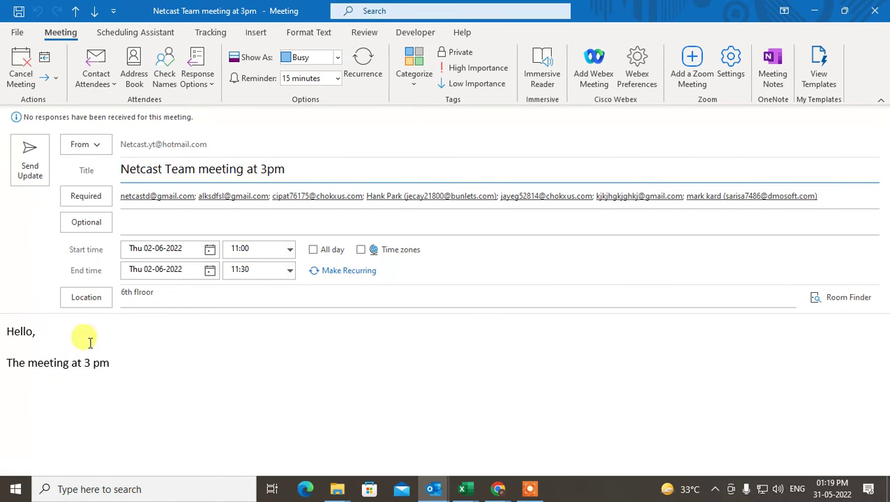
left_click(875, 11)
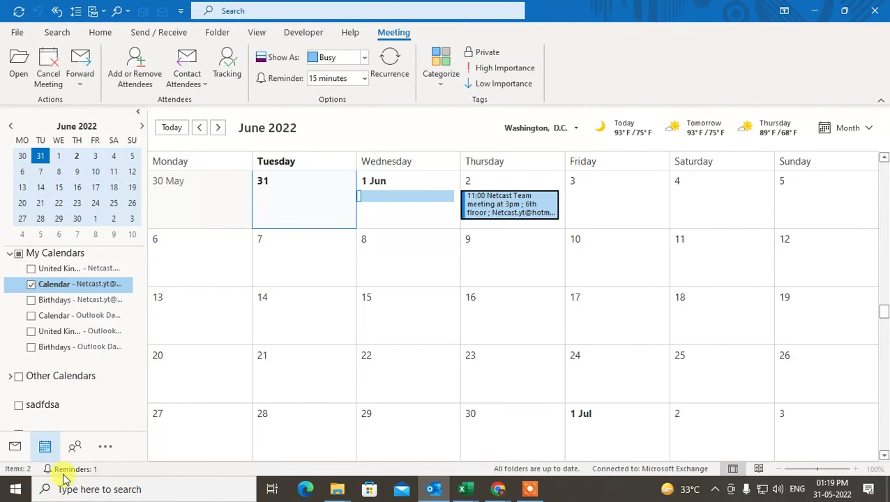
Step: Check Mail's Sent Items for no update, then show the desktop with Win+D
left_click(14, 447)
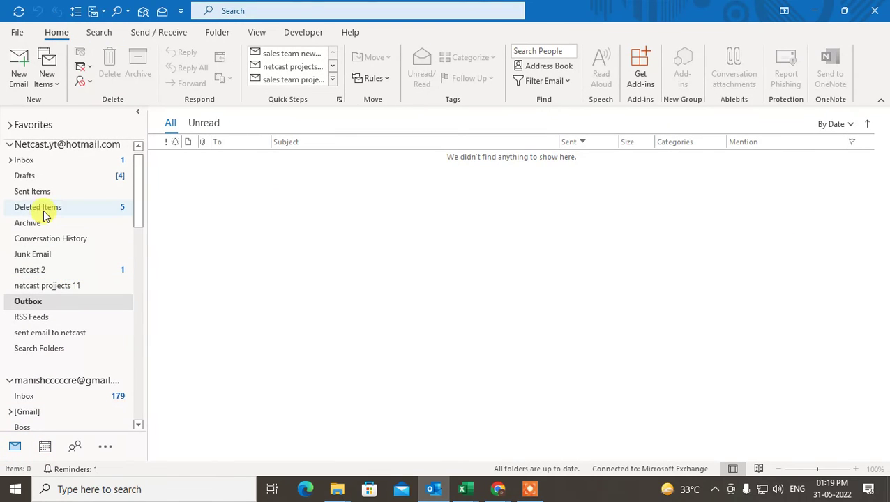
left_click(35, 192)
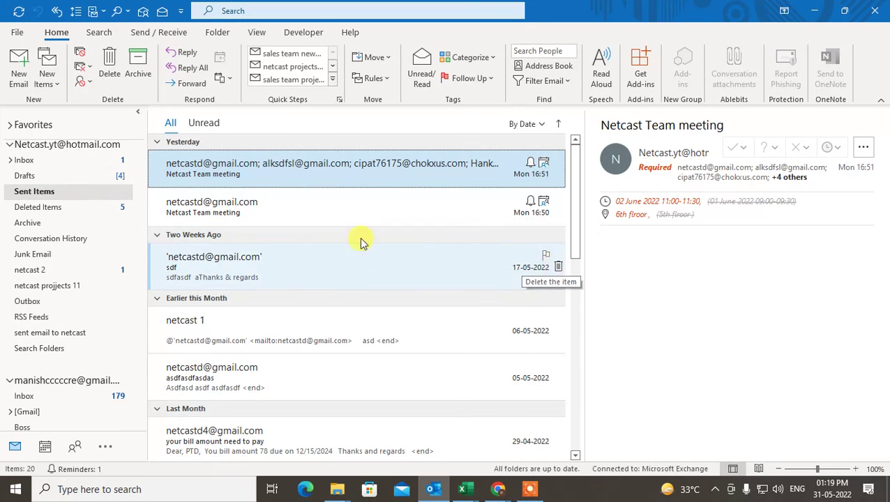
key("super+d")
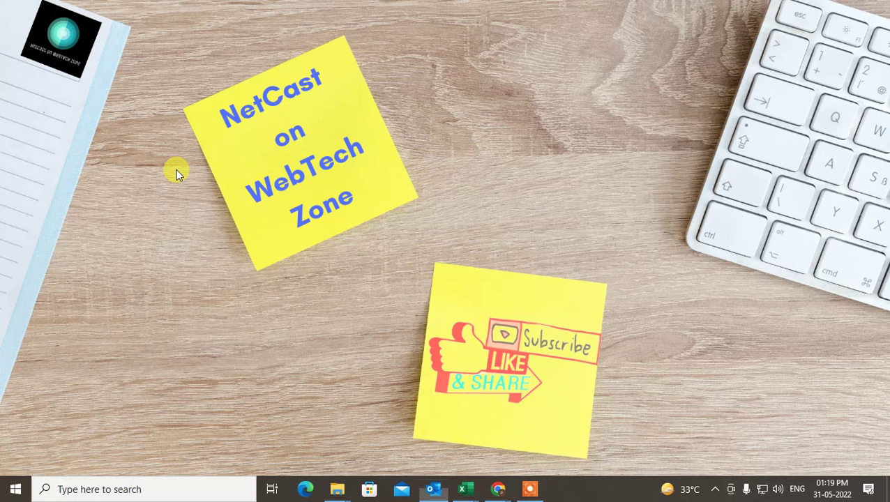